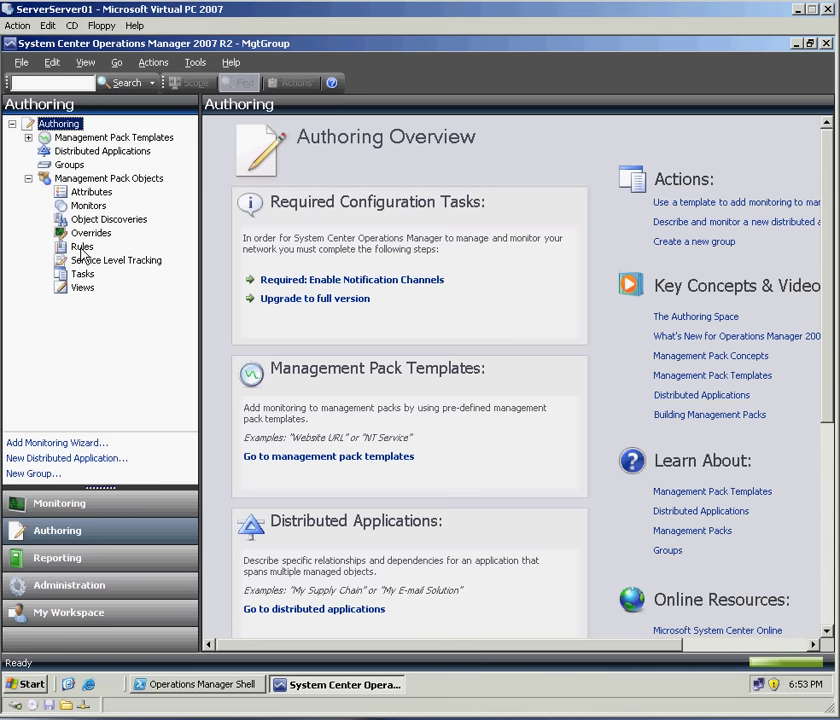
- From Authoring > Rules, create a Windows Performance collection rule stored in Test MP
{"action": "left_click", "coordinate": [82, 246]}
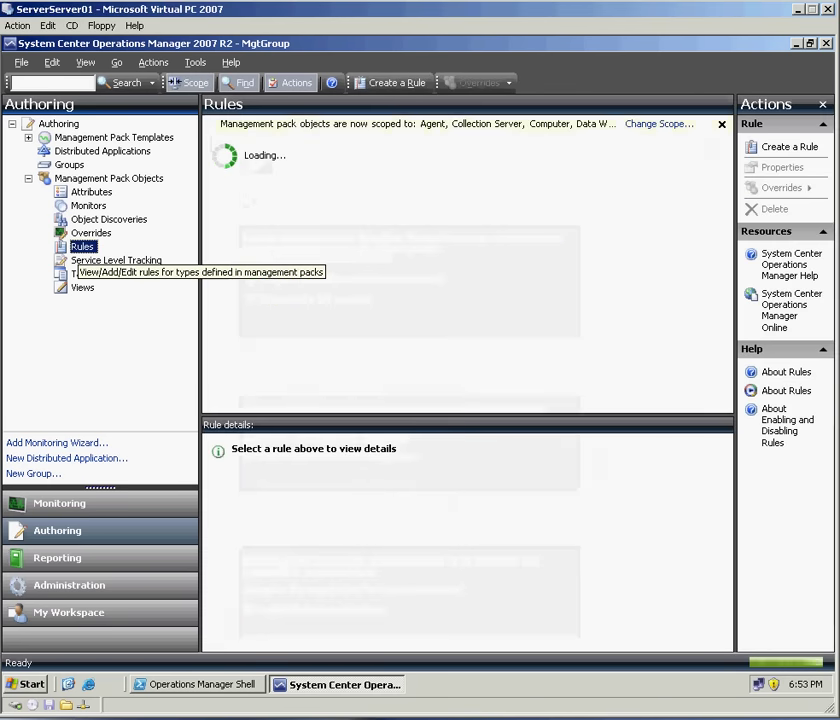
{"action": "right_click", "coordinate": [82, 246]}
{"action": "left_click", "coordinate": [131, 257]}
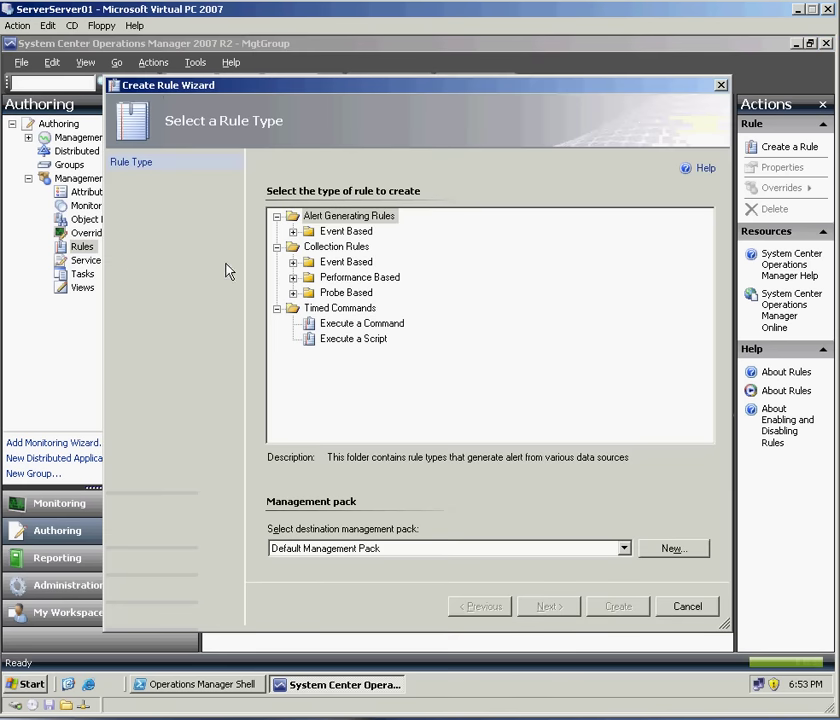
{"action": "left_click", "coordinate": [293, 277]}
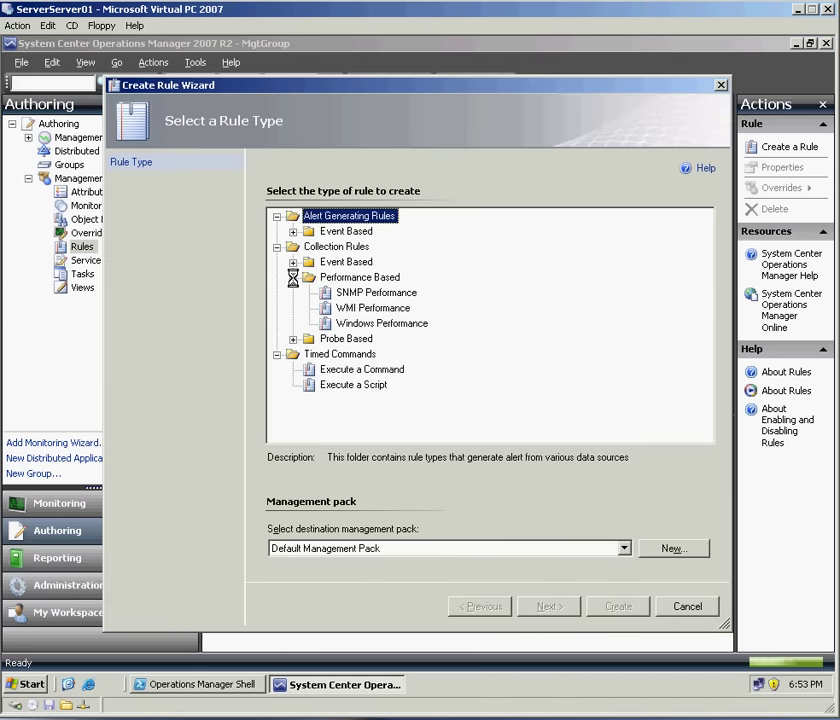
{"action": "left_click", "coordinate": [381, 323]}
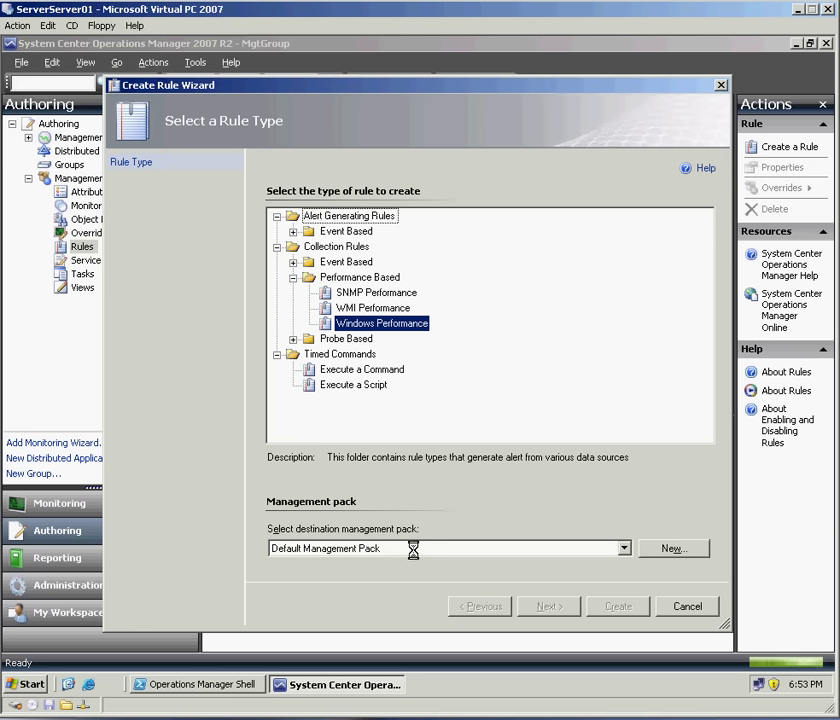
{"action": "left_click", "coordinate": [624, 548]}
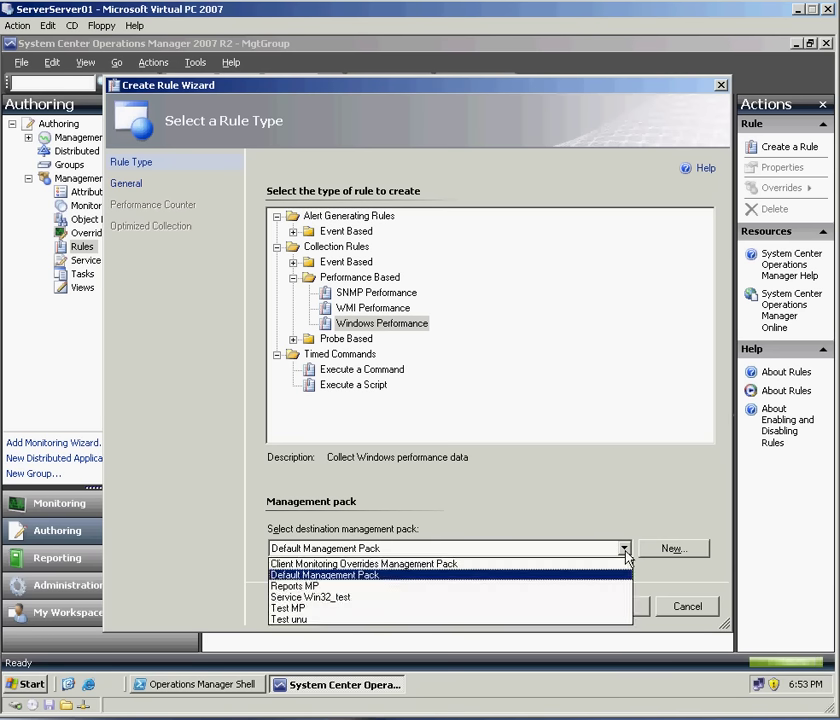
{"action": "left_click", "coordinate": [290, 608]}
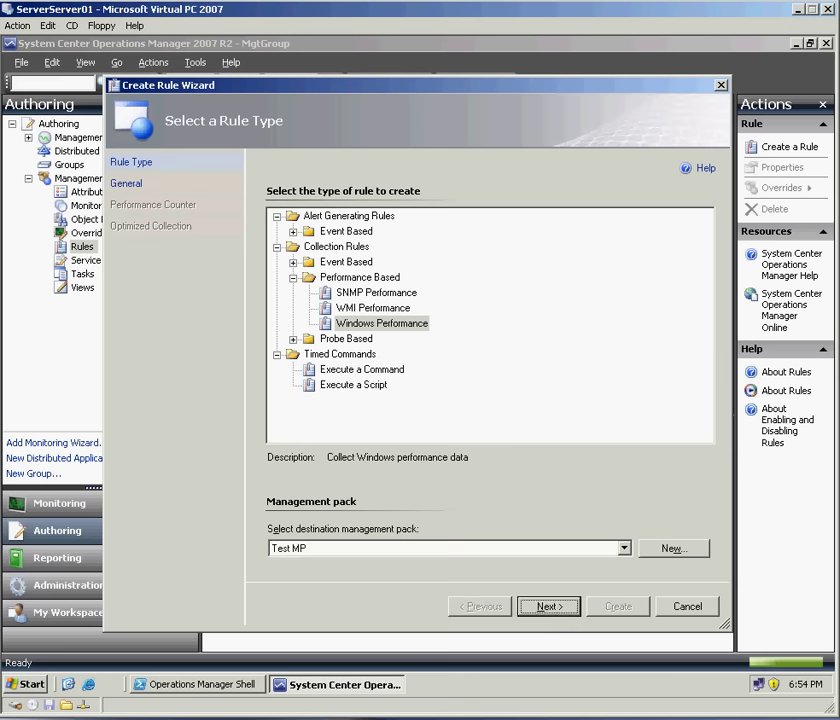
- Name the rule LogicalDisk Write/s and set its category to Performance Collection
{"action": "left_click", "coordinate": [549, 607]}
{"action": "type", "text": "LogicalDisk Write/s"}
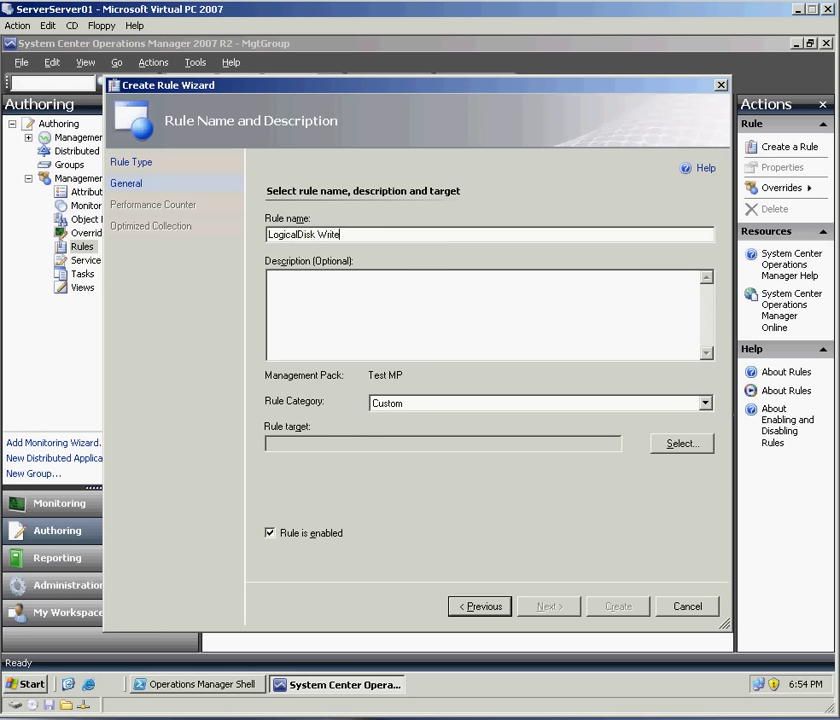
{"action": "left_click", "coordinate": [426, 402]}
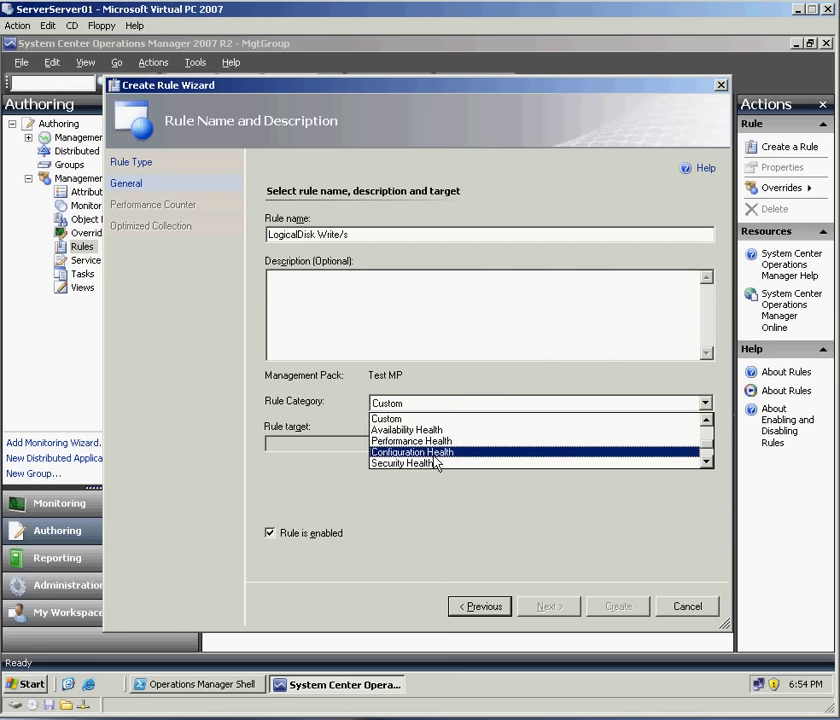
{"action": "scroll", "coordinate": [436, 450], "scroll_direction": "down", "scroll_amount": 2}
{"action": "scroll", "coordinate": [436, 450], "scroll_direction": "up", "scroll_amount": 2}
{"action": "left_click_drag", "start_coordinate": [707, 424], "coordinate": [707, 437]}
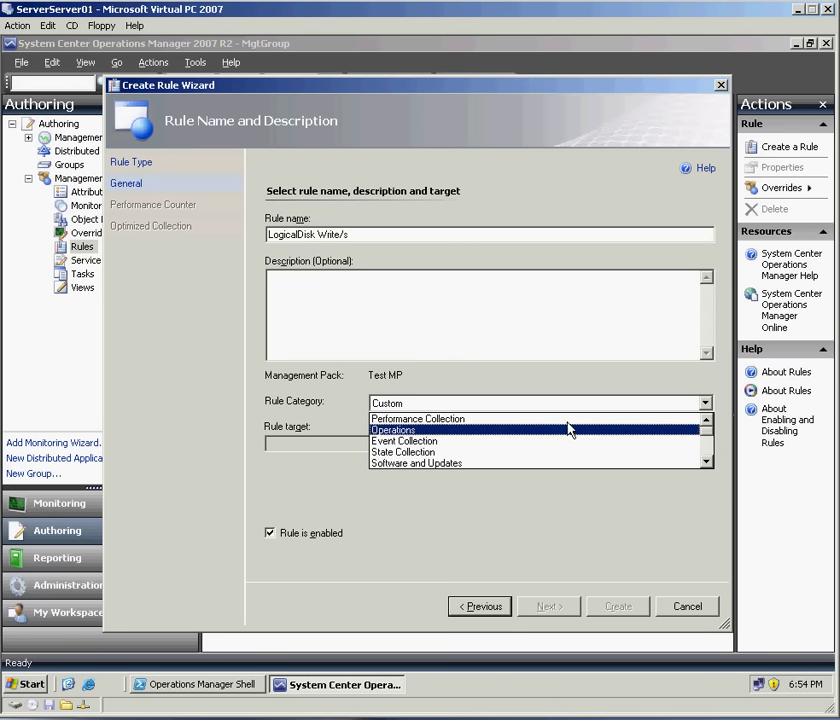
{"action": "left_click", "coordinate": [418, 418]}
- Set the rule target to Windows Server
{"action": "left_click", "coordinate": [680, 444]}
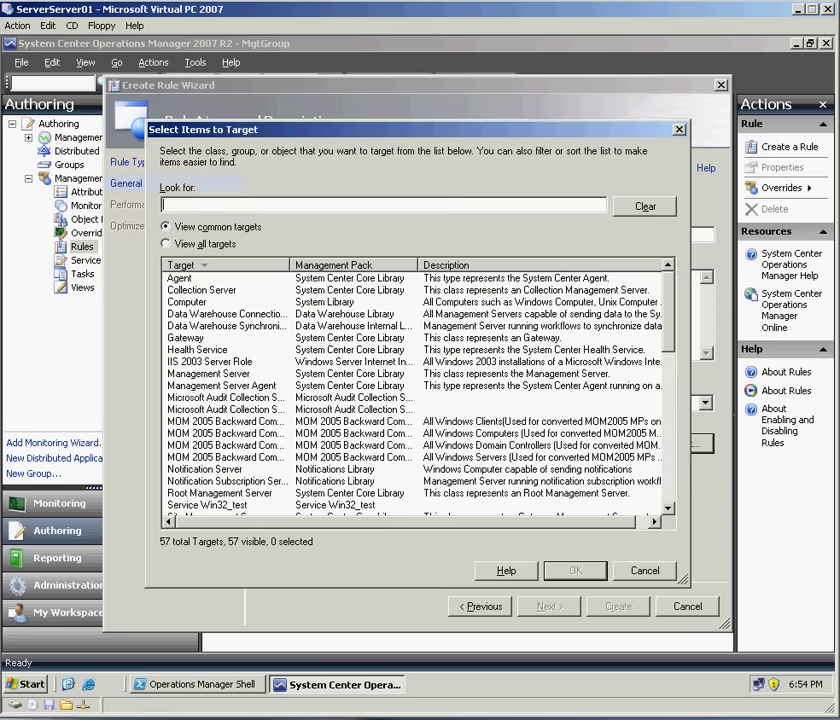
{"action": "type", "text": "win"}
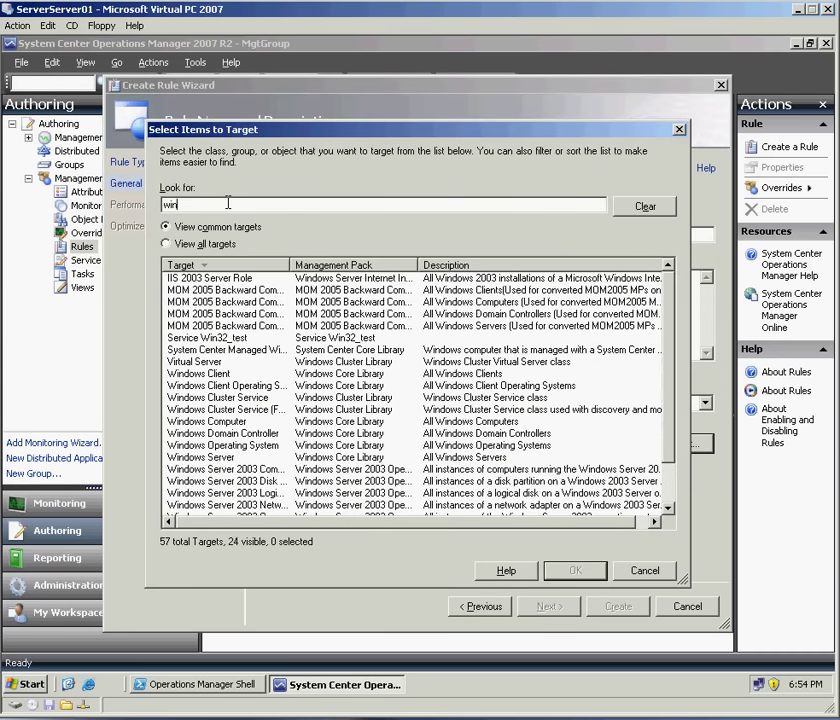
{"action": "type", "text": "dows serv"}
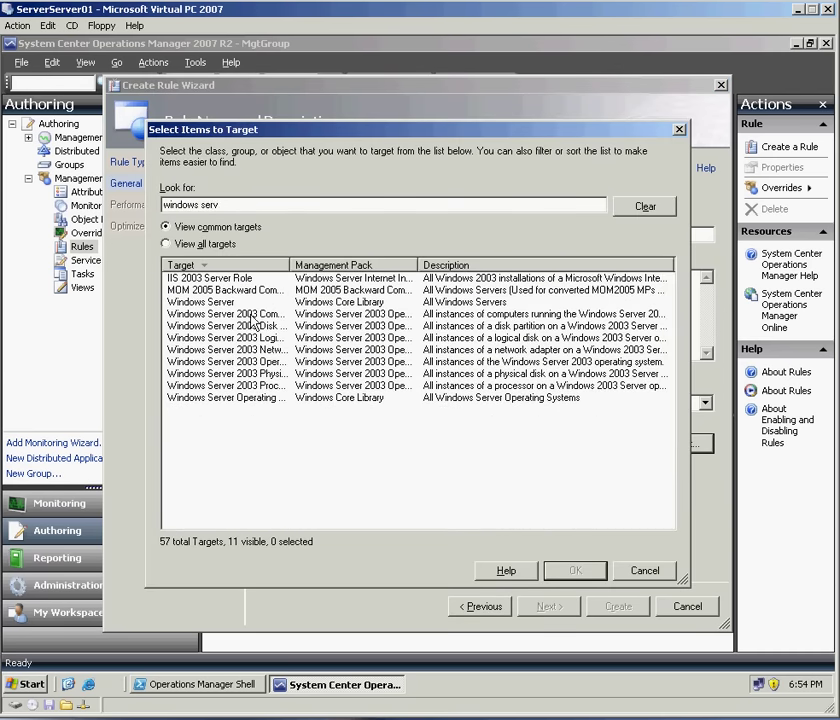
{"action": "left_click", "coordinate": [230, 302]}
{"action": "left_click", "coordinate": [576, 571]}
- Bring up SERVER01's performance counter browser and its object list
{"action": "left_click", "coordinate": [549, 607]}
{"action": "left_click", "coordinate": [312, 396]}
{"action": "left_click", "coordinate": [291, 307]}
{"action": "type", "text": "lDisk"}
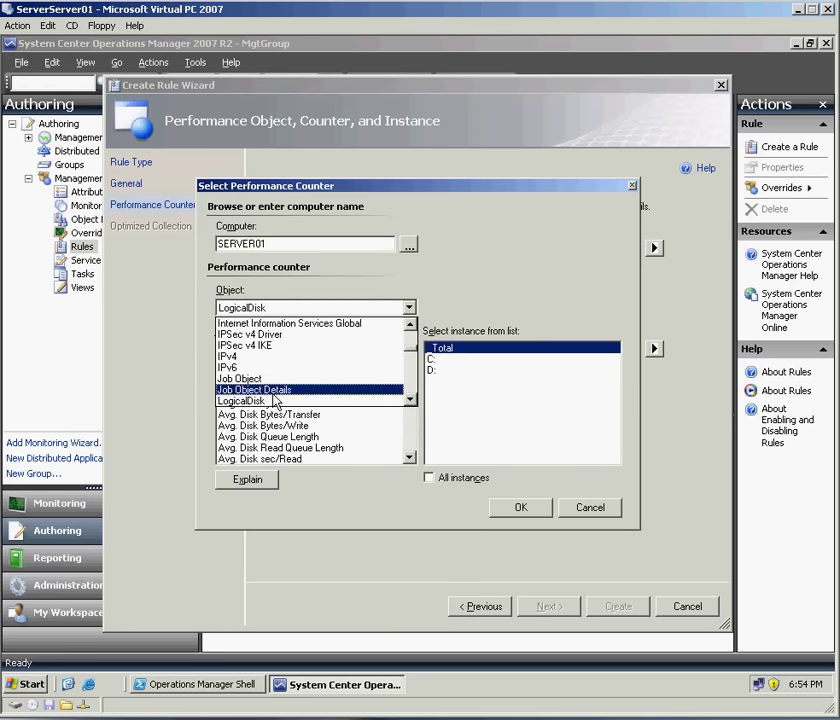
- Choose the LogicalDisk object's Disk Writes/sec counter for the _Total instance
{"action": "left_click", "coordinate": [268, 400]}
{"action": "left_click_drag", "start_coordinate": [410, 402], "coordinate": [410, 452]}
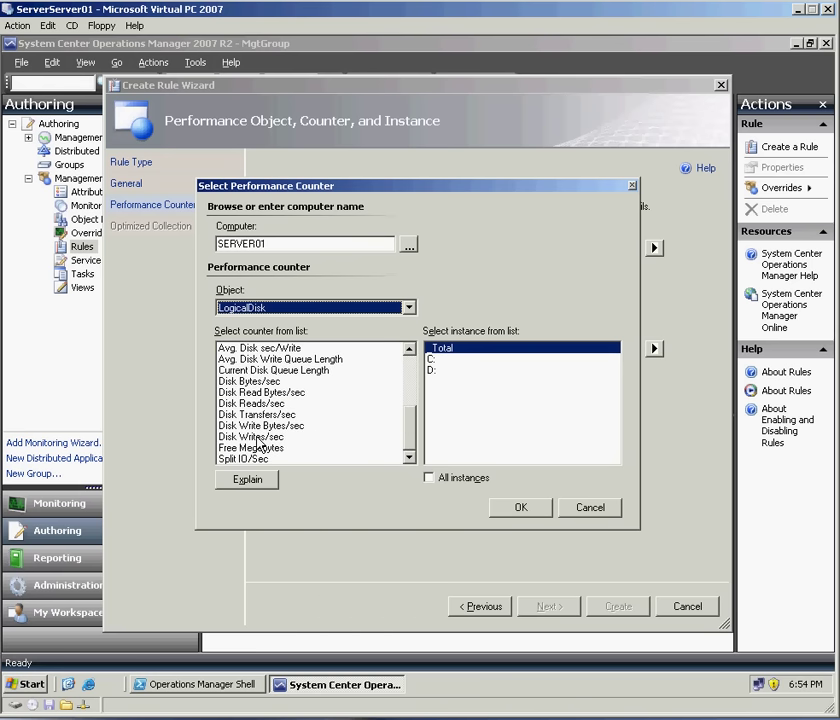
{"action": "left_click", "coordinate": [252, 437]}
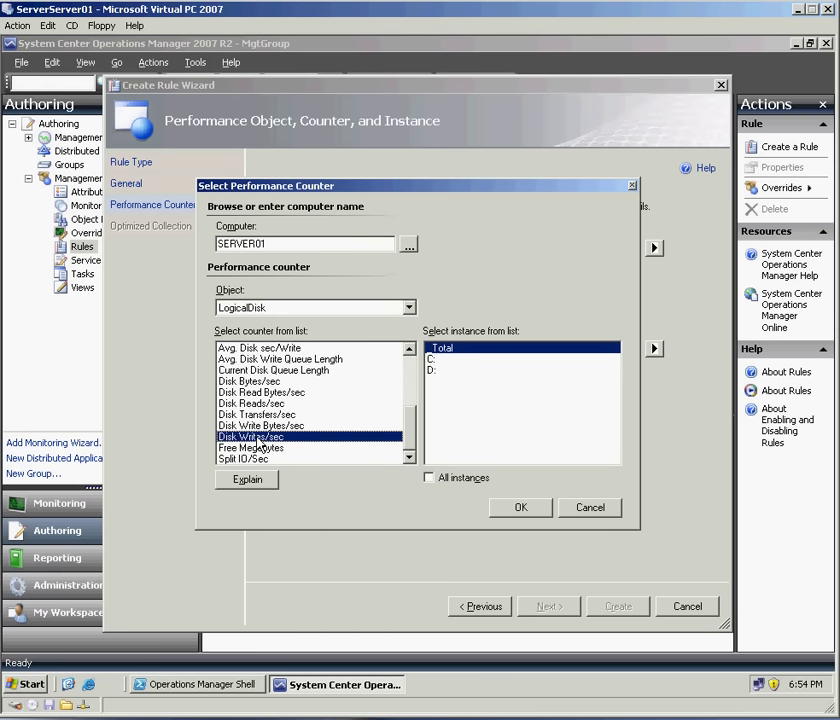
{"action": "left_click", "coordinate": [519, 507]}
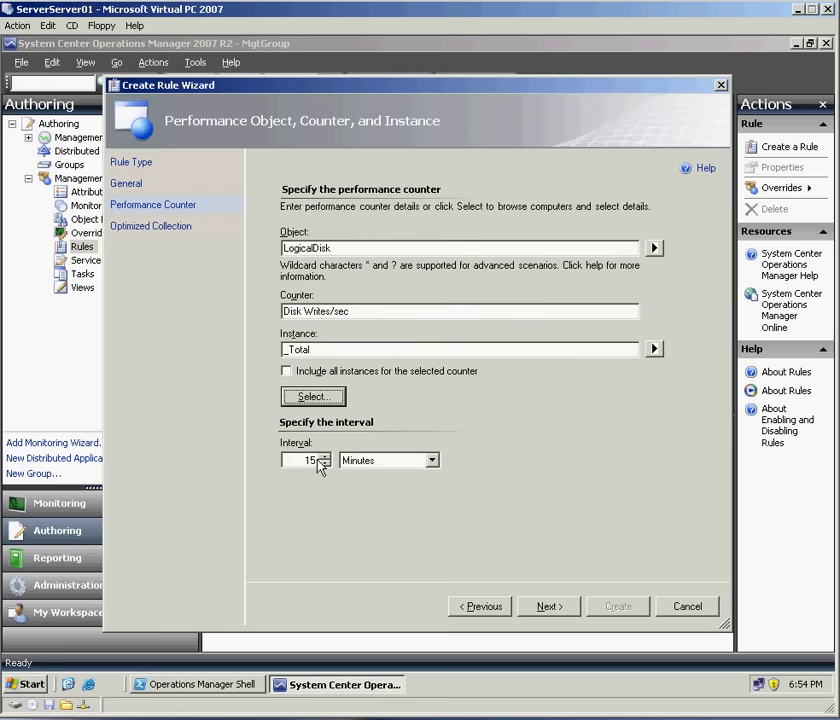
- Set a 15-second collection interval and create the rule without optimization
{"action": "left_click", "coordinate": [380, 461]}
{"action": "left_click", "coordinate": [382, 476]}
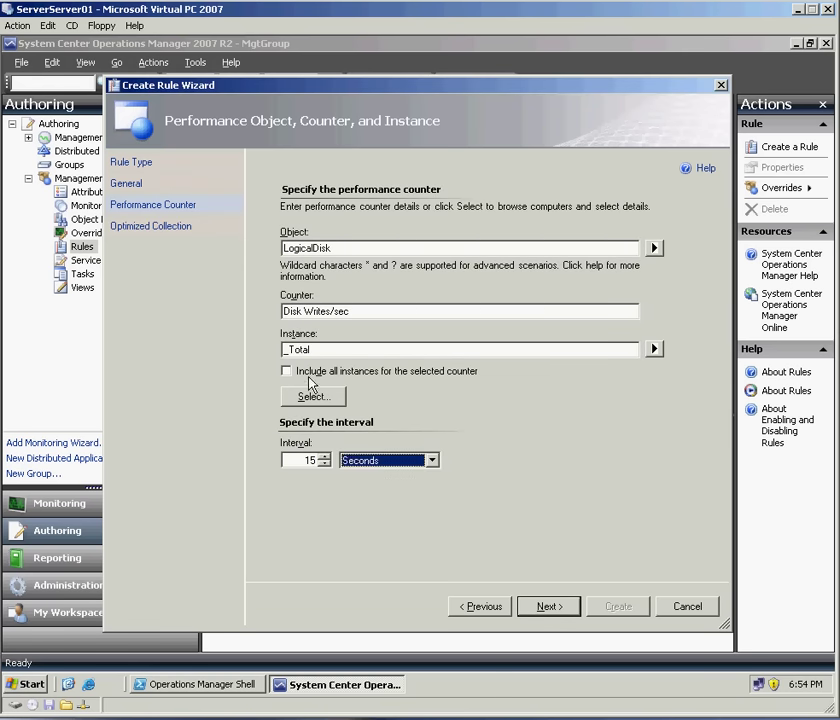
{"action": "left_click", "coordinate": [549, 607]}
{"action": "left_click", "coordinate": [617, 607]}
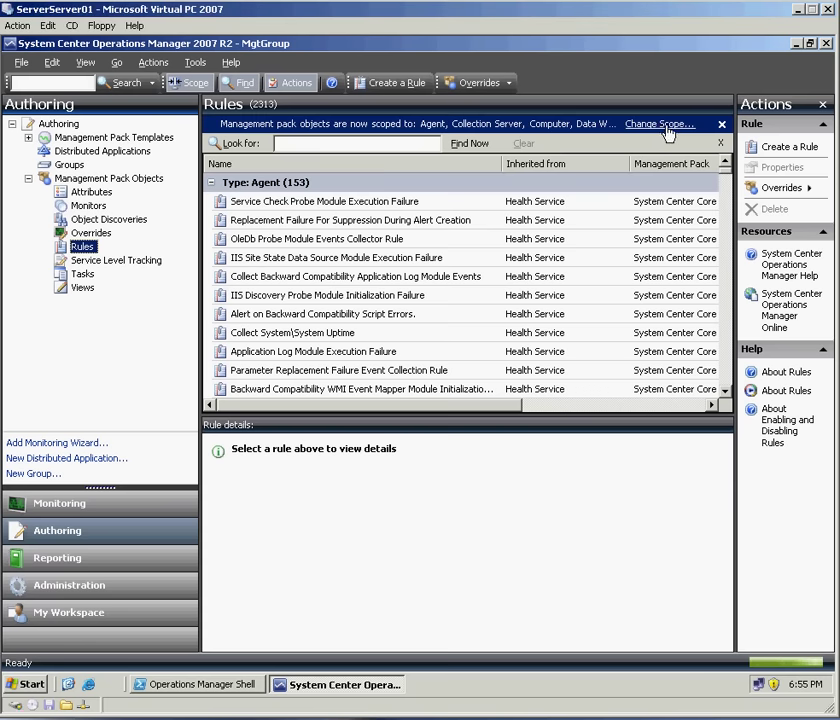
- Scope the Rules list to Windows Server only, clearing all other targets
{"action": "left_click", "coordinate": [657, 124]}
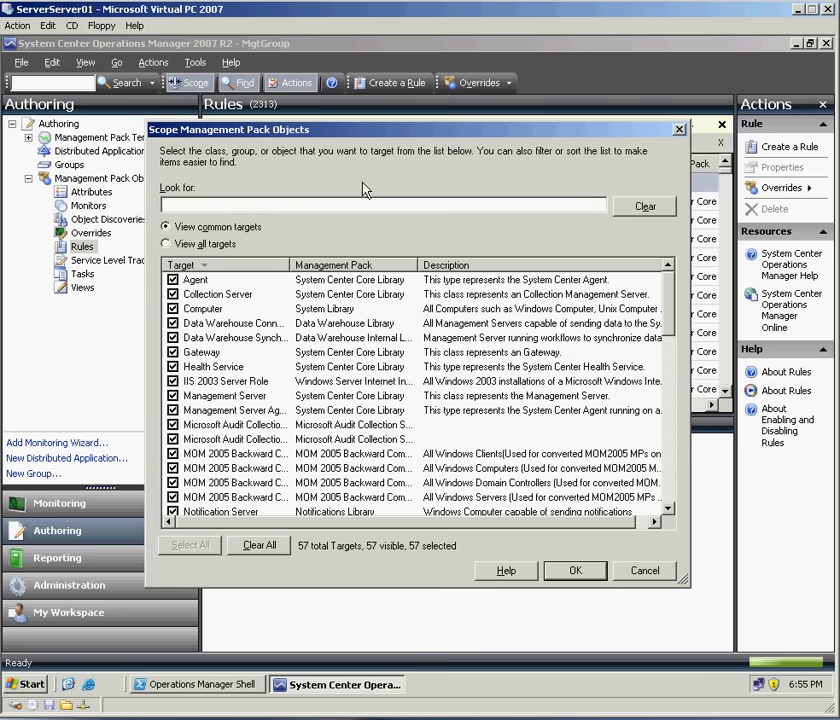
{"action": "type", "text": "windows servers"}
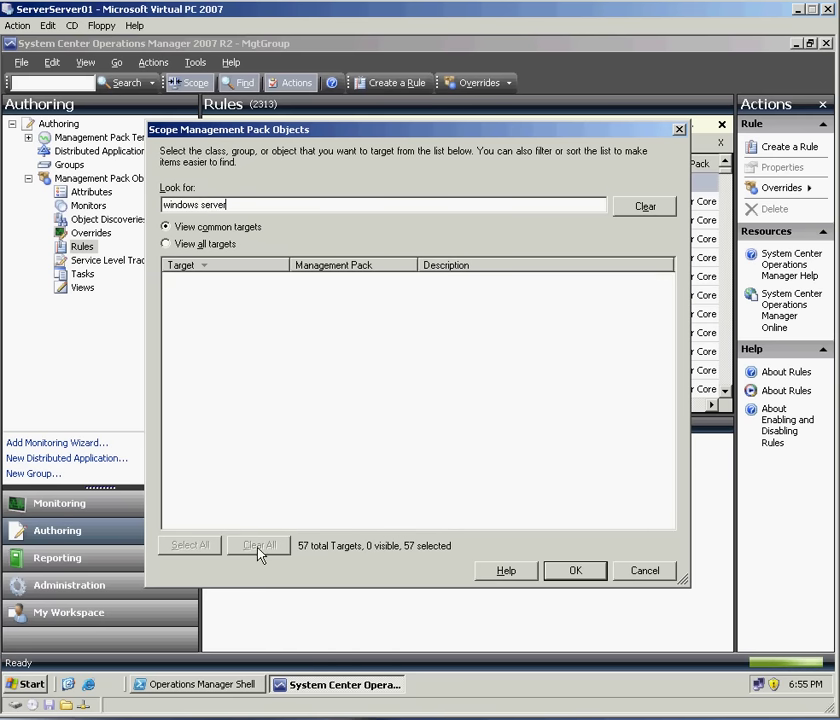
{"action": "key", "text": "BackSpace"}
{"action": "left_click", "coordinate": [259, 546]}
{"action": "left_click", "coordinate": [174, 309]}
{"action": "left_click", "coordinate": [575, 571]}
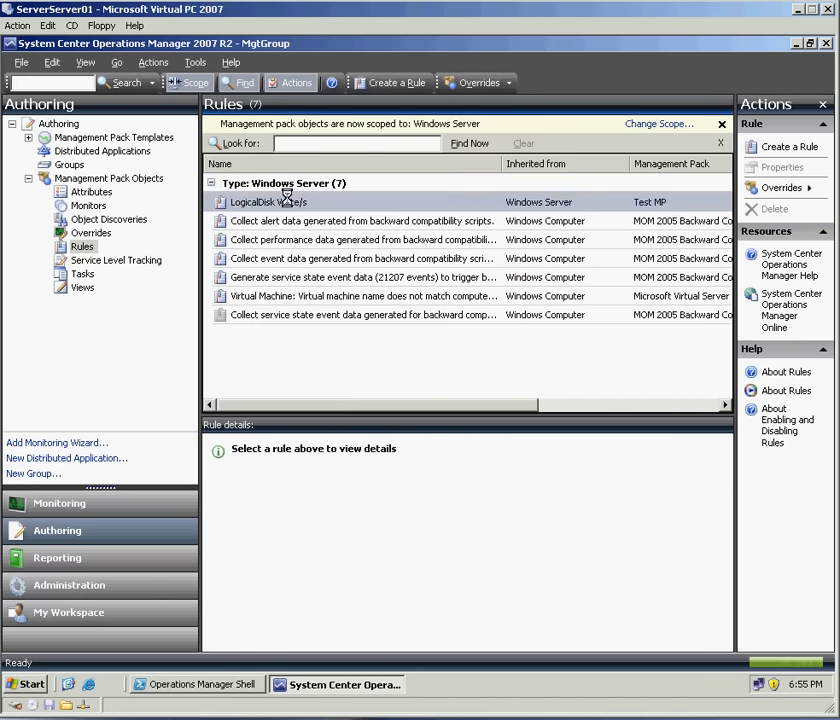
{"action": "left_click", "coordinate": [287, 202]}
{"action": "right_click", "coordinate": [397, 205]}
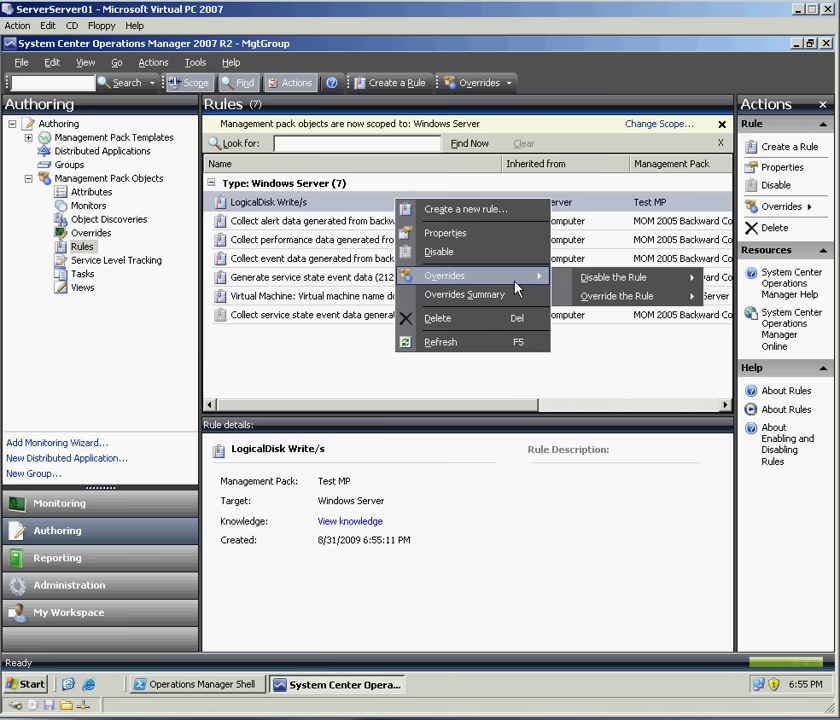
{"action": "mouse_move", "coordinate": [622, 296]}
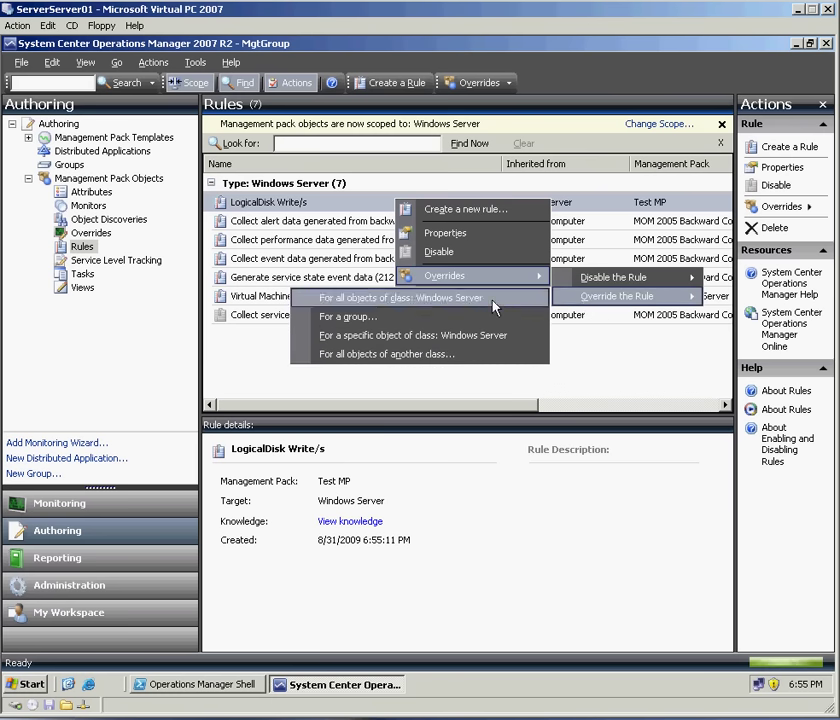
{"action": "left_click", "coordinate": [490, 299]}
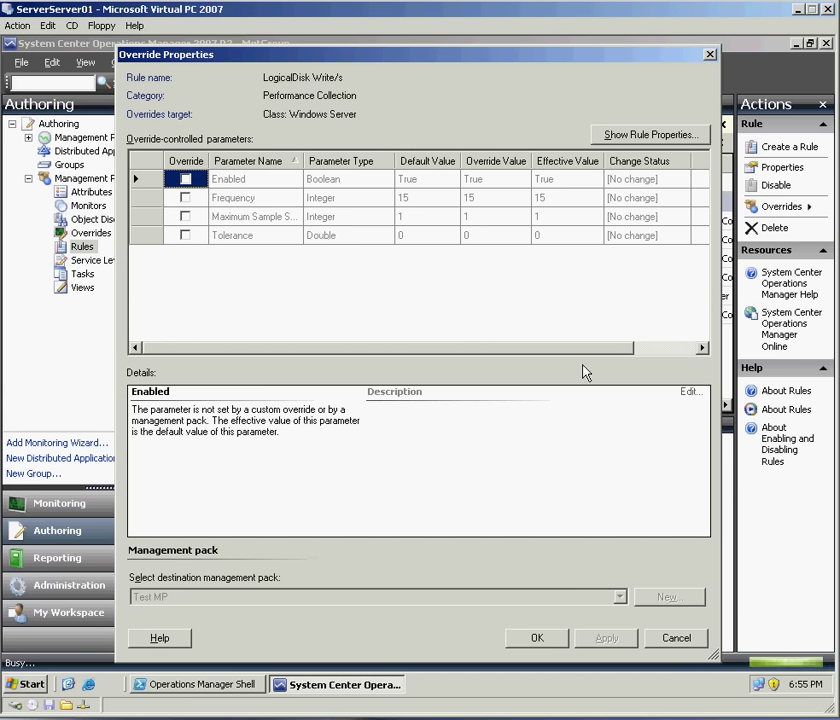
{"action": "left_click", "coordinate": [678, 638]}
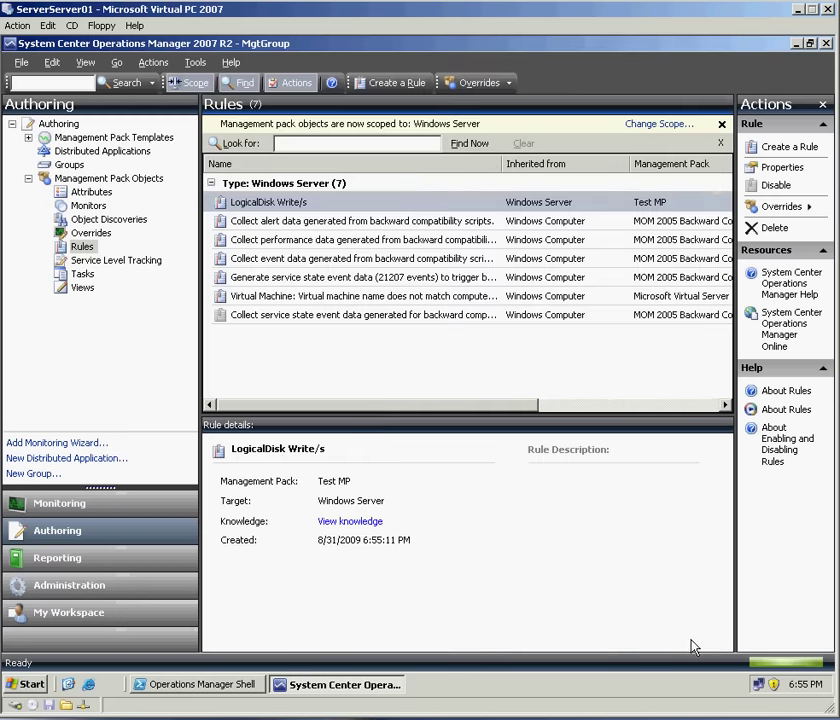
{"action": "left_click", "coordinate": [84, 628]}
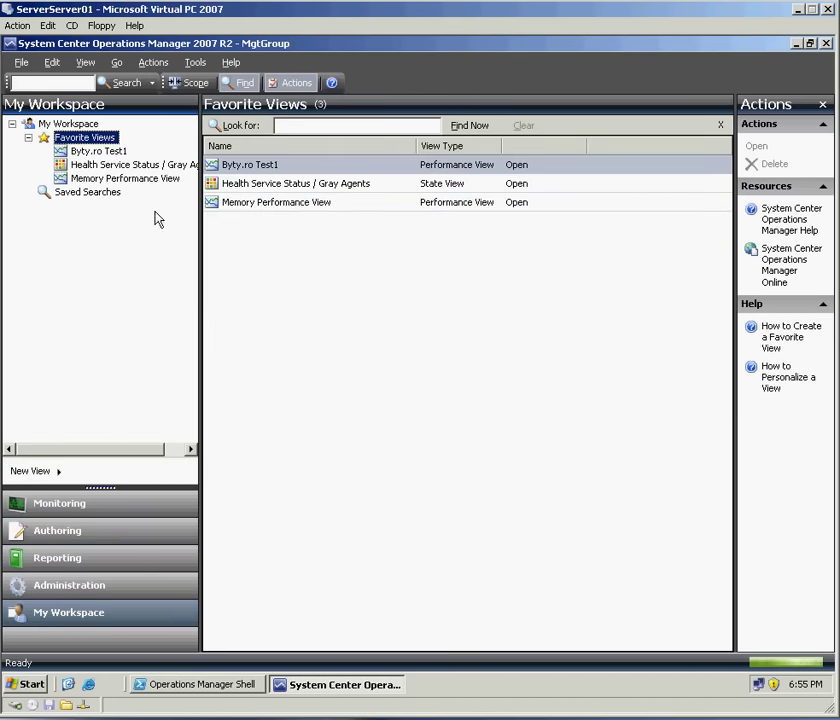
- Add a new Performance View named View counter data under Favorite Views
{"action": "right_click", "coordinate": [95, 137]}
{"action": "mouse_move", "coordinate": [180, 149]}
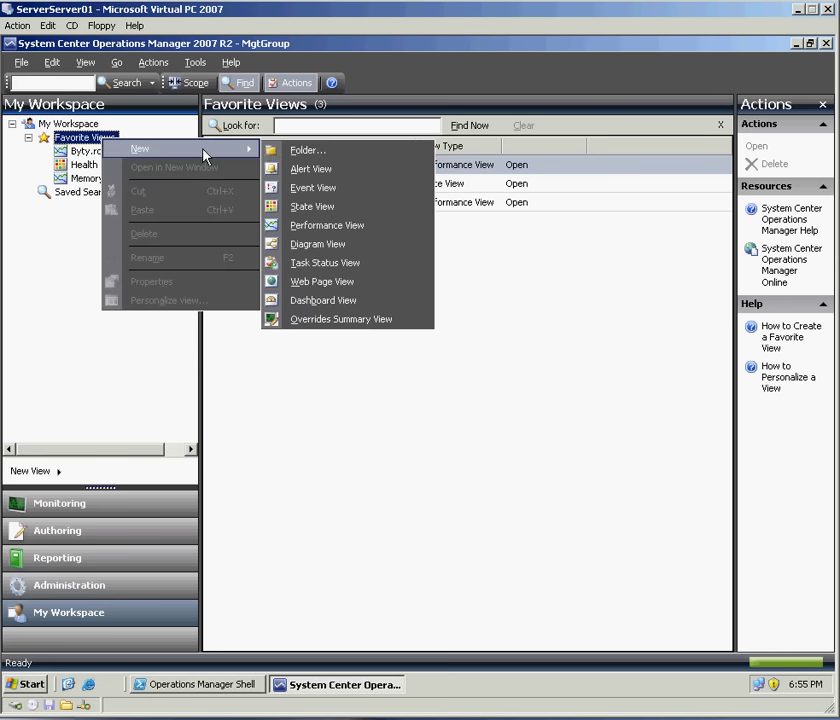
{"action": "left_click", "coordinate": [327, 225]}
{"action": "type", "text": "View counter data"}
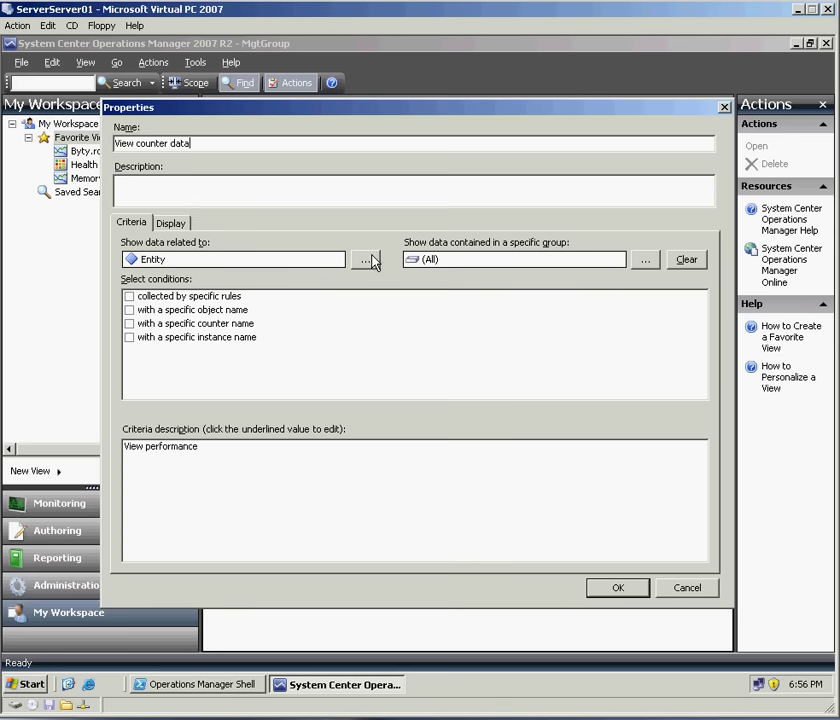
- Limit the view to data collected by specific rules, targeting Windows Computer
{"action": "left_click", "coordinate": [129, 297]}
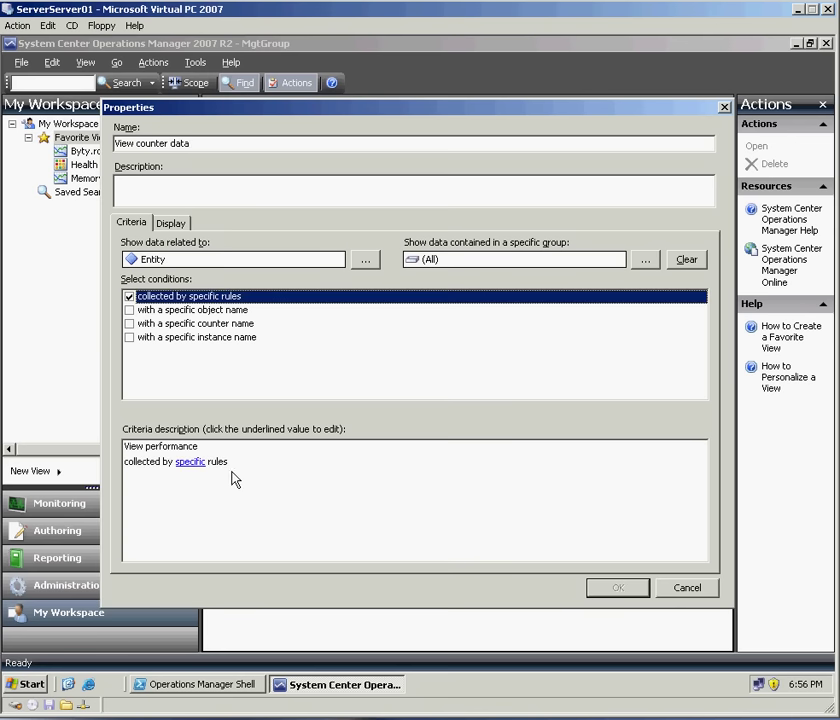
{"action": "left_click", "coordinate": [363, 261]}
{"action": "type", "text": "windows "}
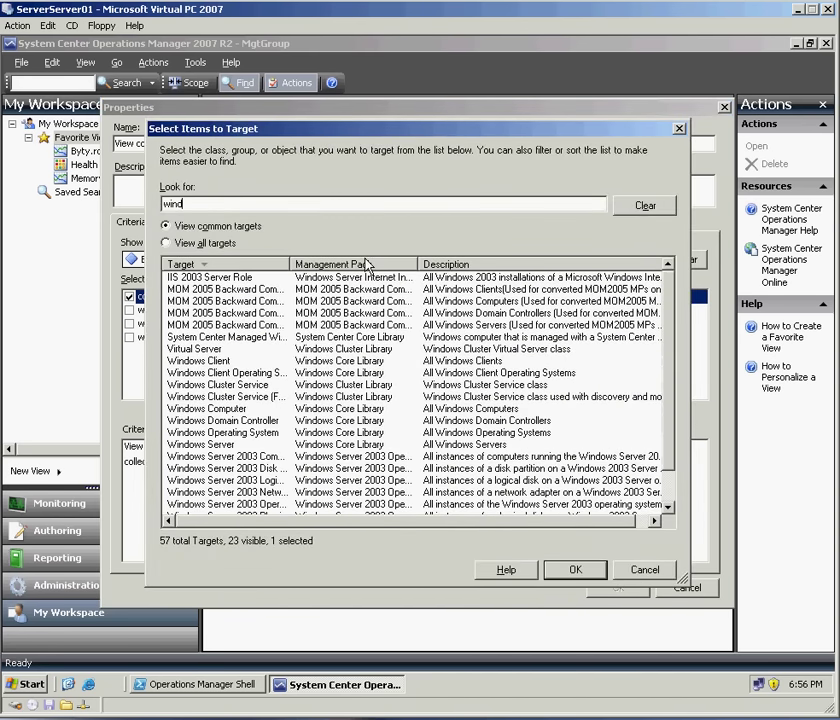
{"action": "type", "text": "comp"}
{"action": "left_click", "coordinate": [326, 302]}
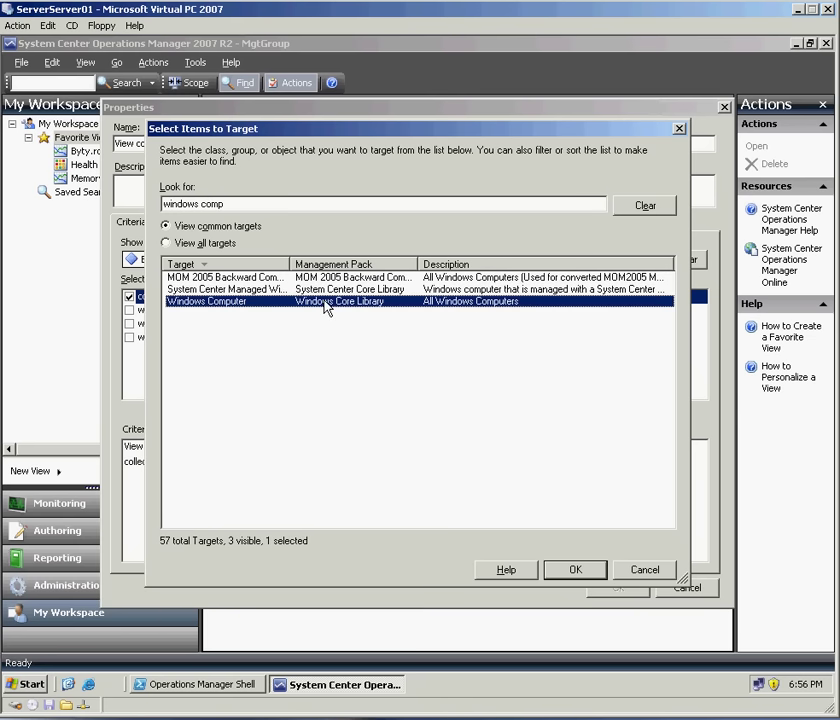
{"action": "left_click", "coordinate": [576, 571]}
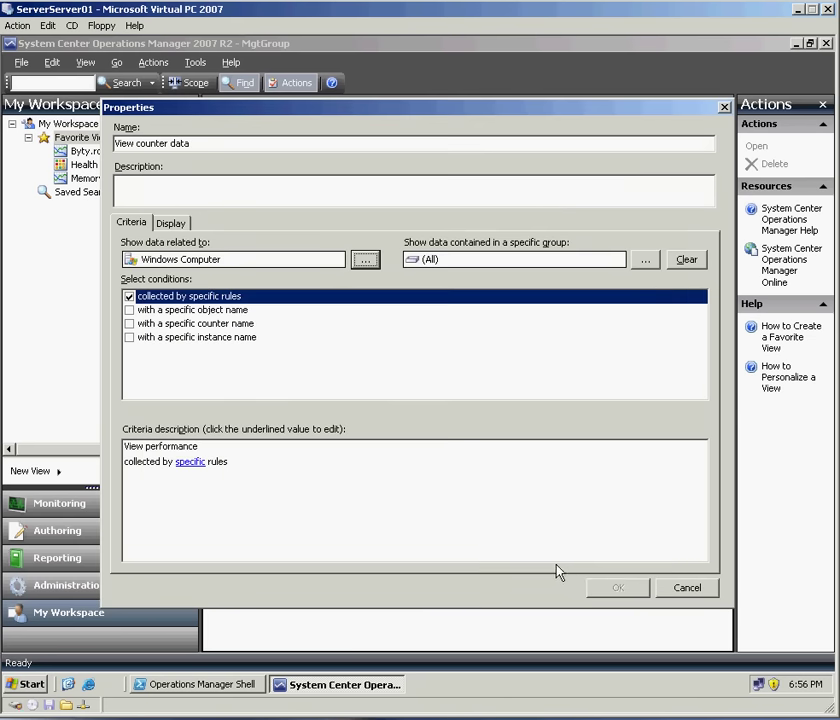
- Select the LogicalDisk Write/s rule as the view's data source
{"action": "left_click", "coordinate": [190, 463]}
{"action": "left_click_drag", "start_coordinate": [521, 262], "coordinate": [523, 322]}
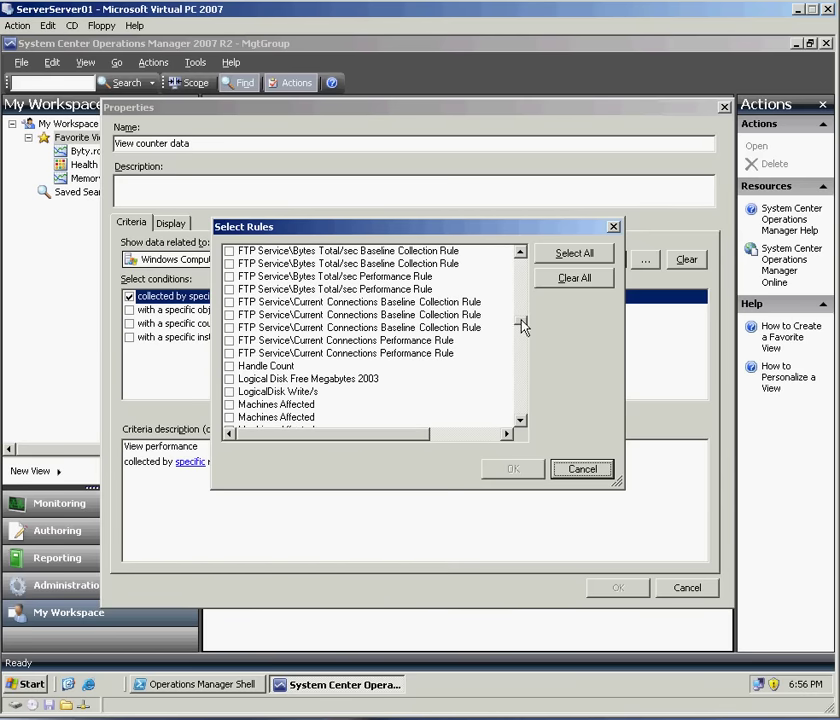
{"action": "left_click", "coordinate": [229, 392]}
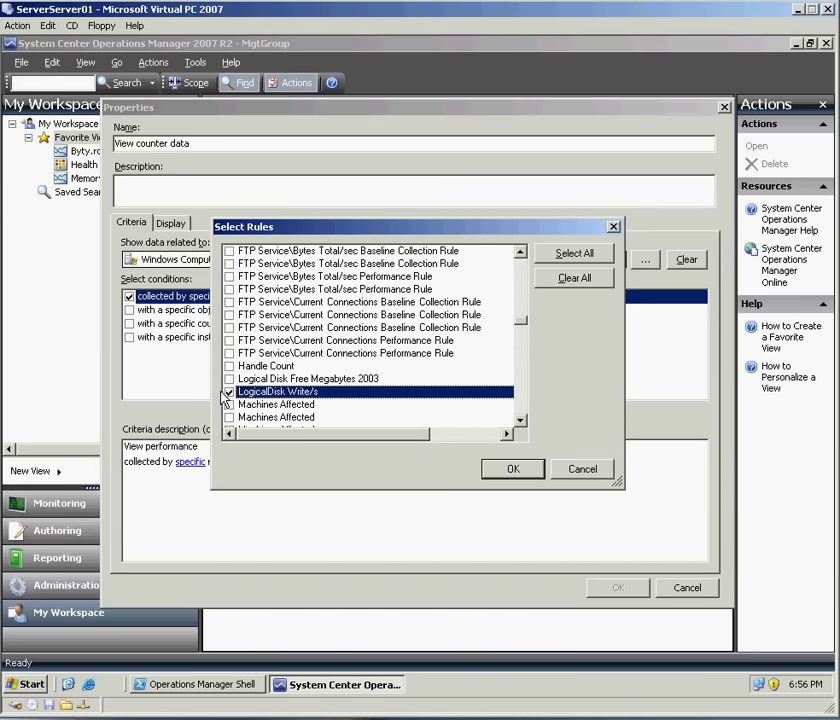
{"action": "left_click", "coordinate": [513, 469]}
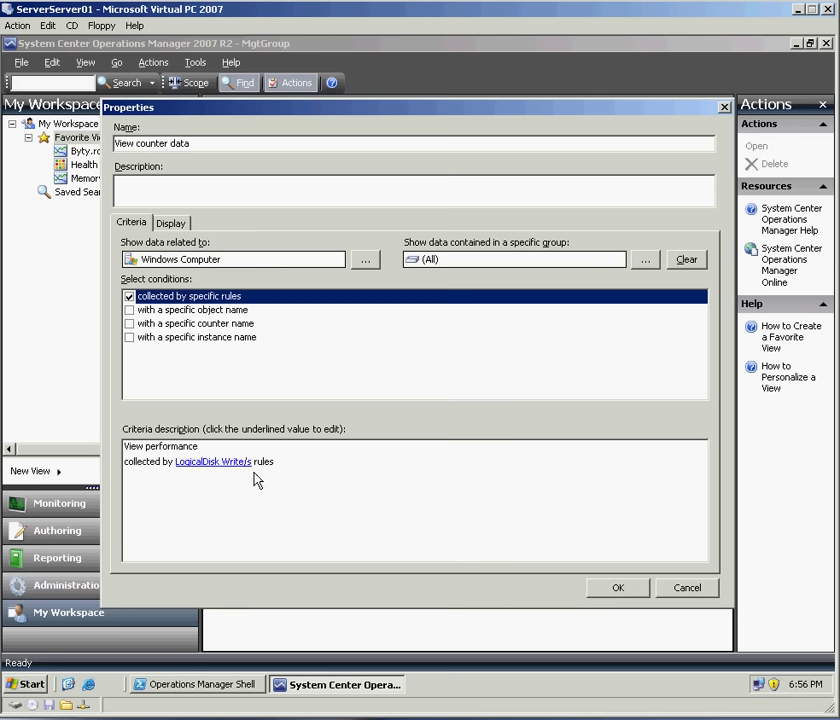
- Save the view and show the server01.byty.ro Disk Writes/sec series on the chart
{"action": "left_click", "coordinate": [617, 589]}
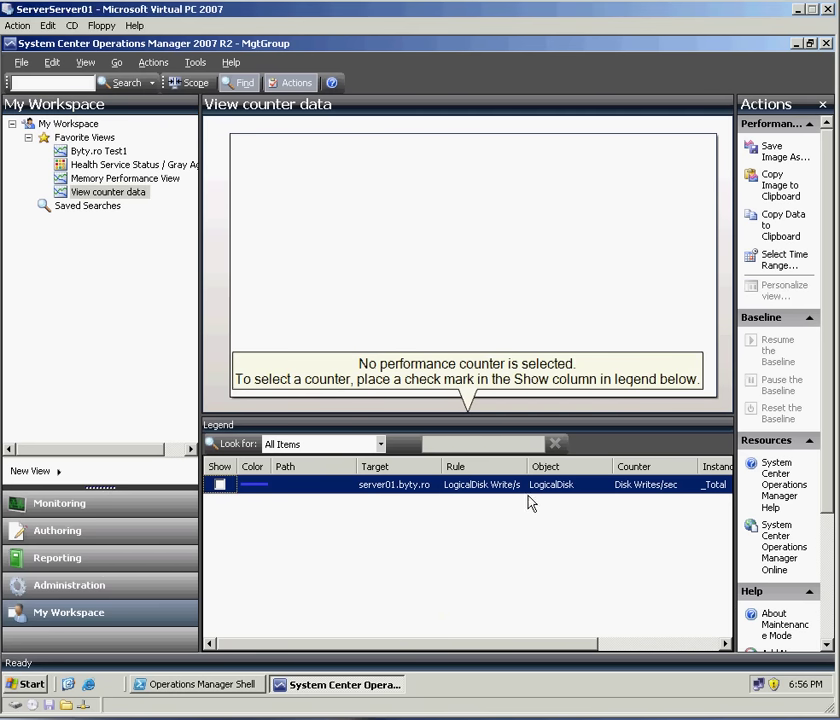
{"action": "left_click", "coordinate": [220, 485]}
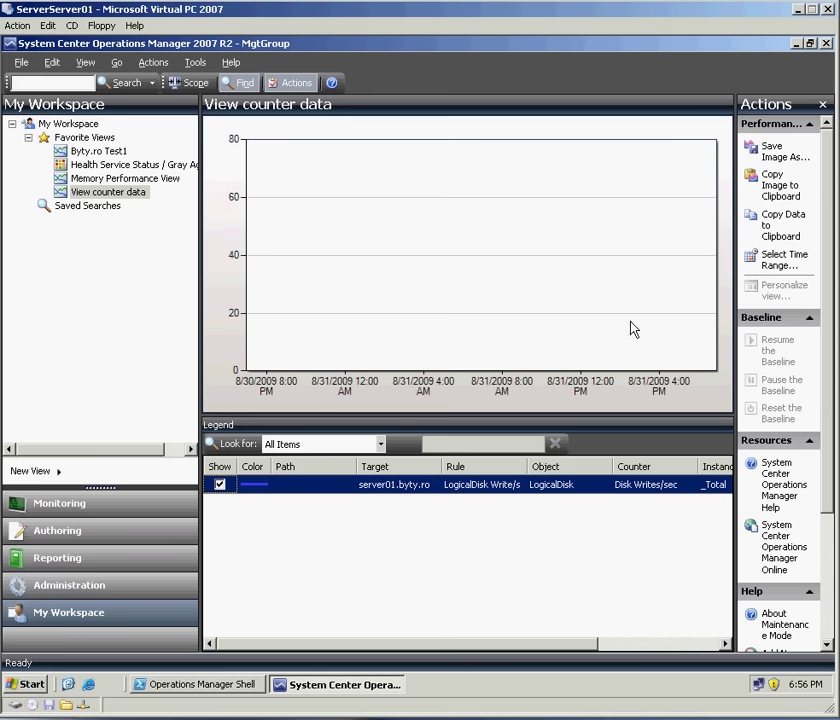
{"action": "right_click", "coordinate": [482, 532]}
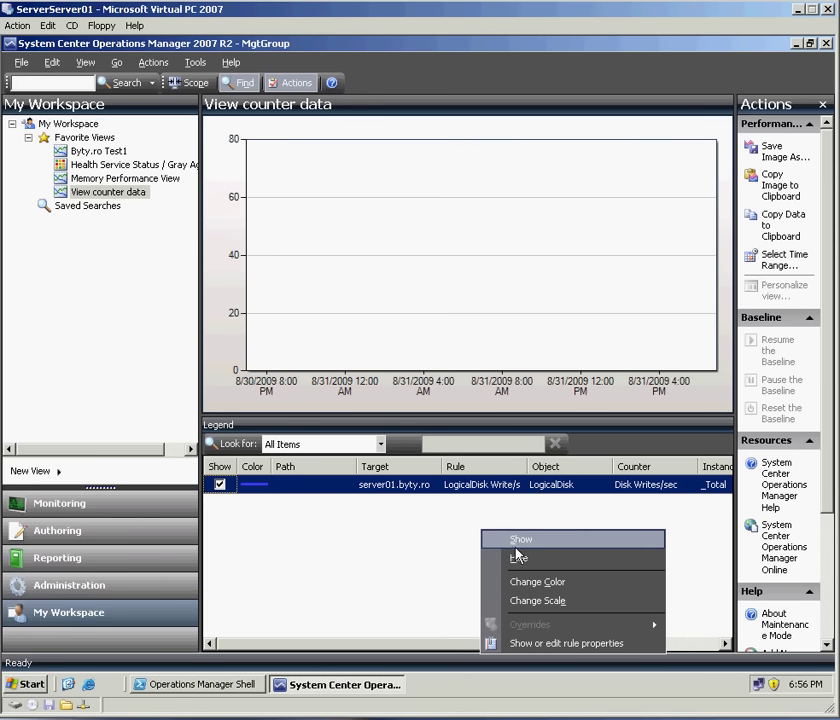
{"action": "left_click", "coordinate": [518, 541]}
- Bring up the Run dialog from the Start menu, then cancel it
{"action": "left_click", "coordinate": [22, 688]}
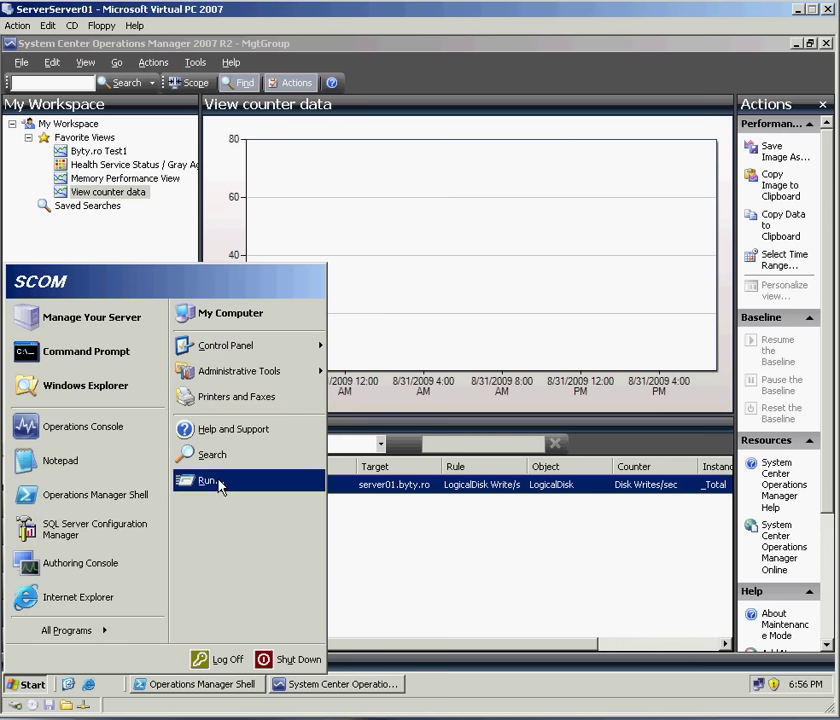
{"action": "left_click", "coordinate": [218, 483]}
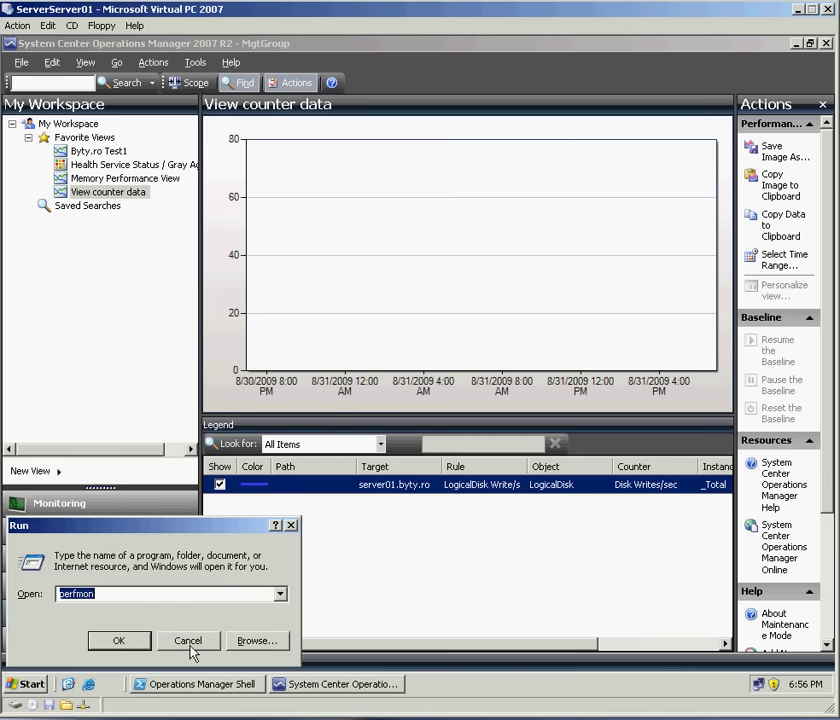
{"action": "left_click", "coordinate": [188, 640]}
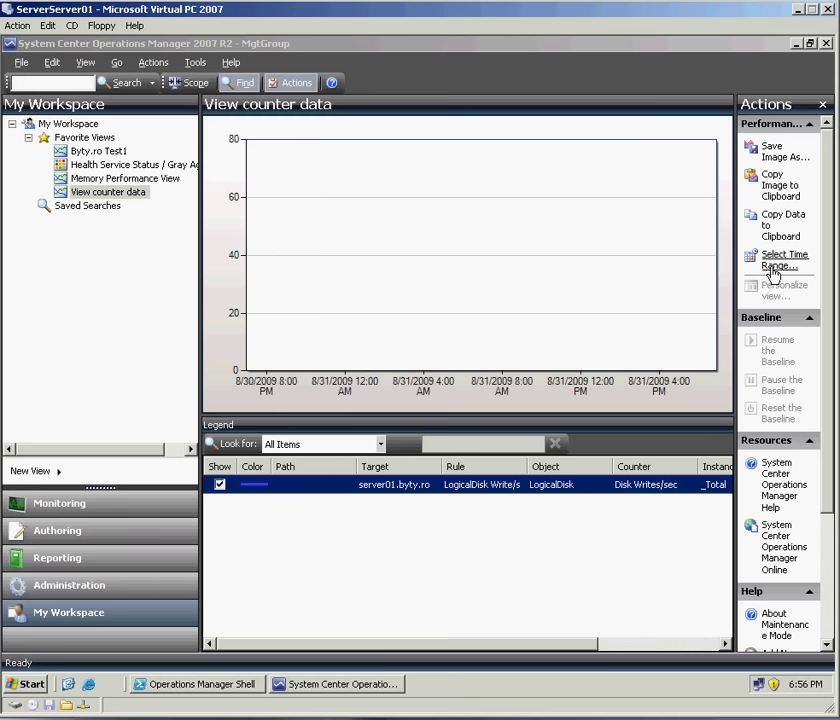
- Set the View counter data chart's time range to the last 1 hour
{"action": "left_click", "coordinate": [784, 259]}
{"action": "left_click", "coordinate": [420, 392]}
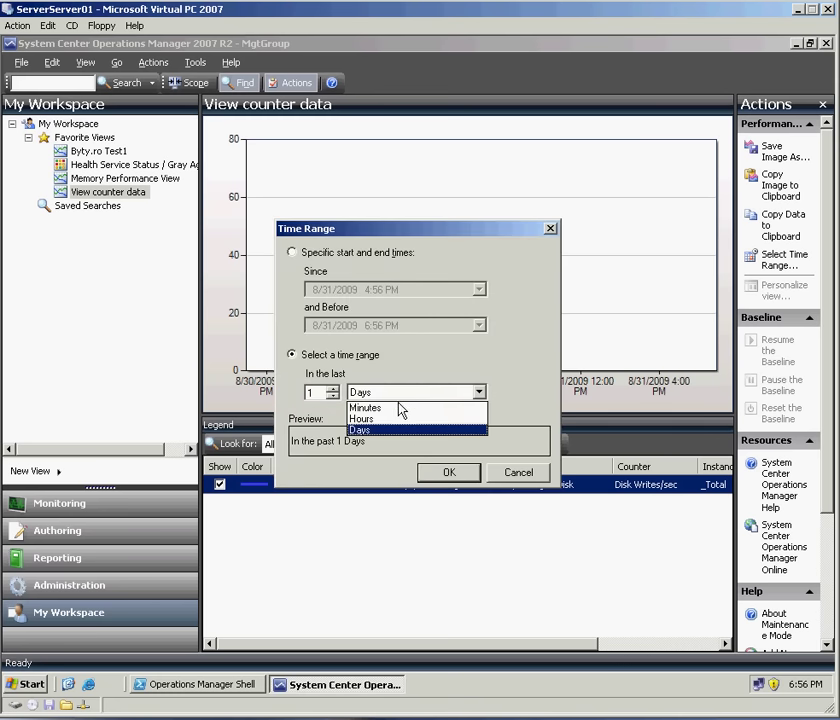
{"action": "left_click", "coordinate": [362, 419]}
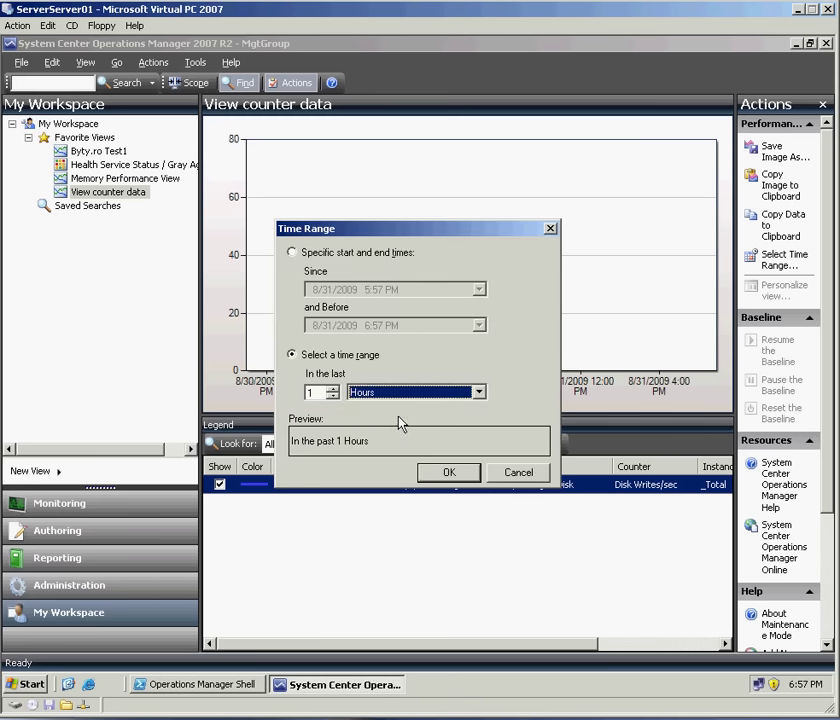
{"action": "left_click", "coordinate": [448, 472]}
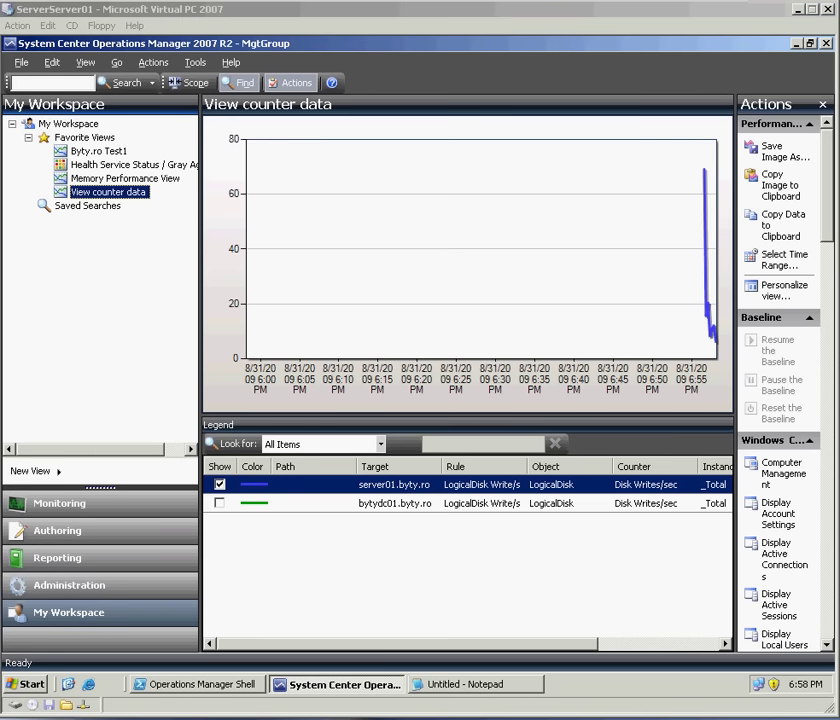
- Dismiss the Notepad note and show the bytydc01.byty.ro series on the chart
{"action": "left_click", "coordinate": [470, 684]}
{"action": "left_click", "coordinate": [315, 357]}
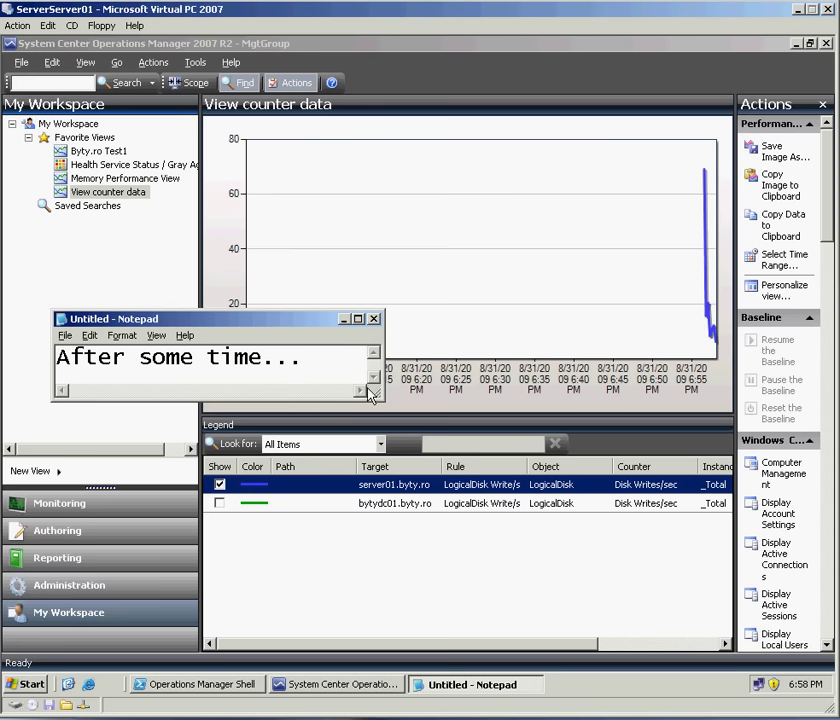
{"action": "left_click", "coordinate": [490, 581]}
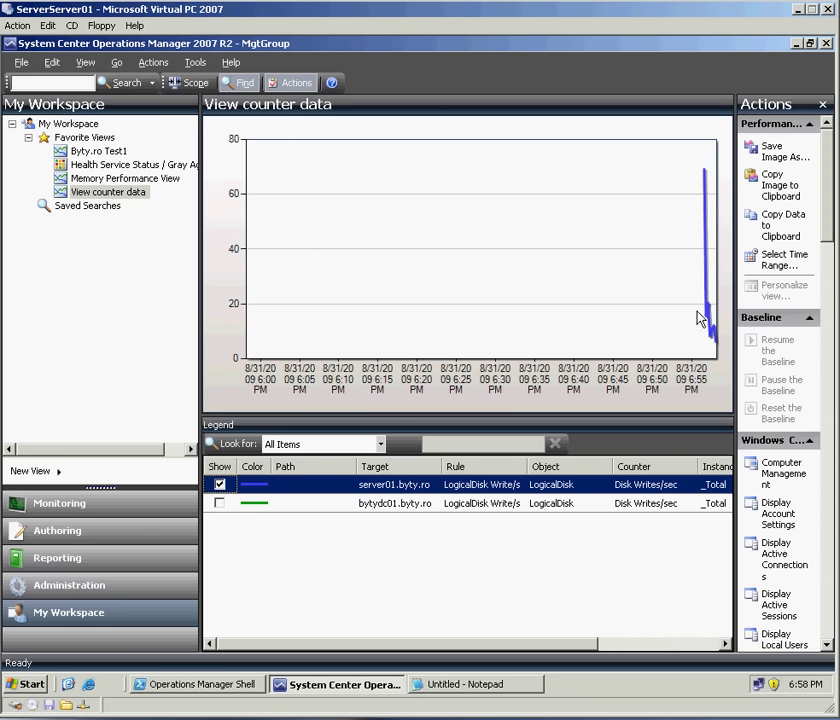
{"action": "left_click", "coordinate": [219, 503]}
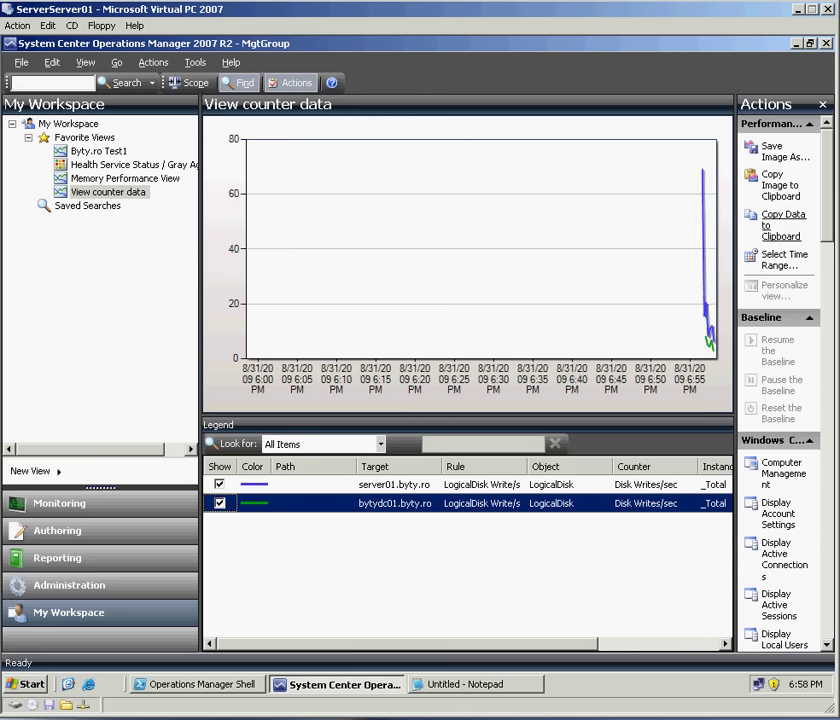
- Switch the chart's time range unit to minutes
{"action": "left_click", "coordinate": [784, 259]}
{"action": "type", "text": "10"}
{"action": "left_click", "coordinate": [478, 392]}
{"action": "left_click", "coordinate": [365, 407]}
- Set 'In the last' to 10 minutes, then briefly open and dismiss the bytydc01 counter row's options
{"action": "left_click", "coordinate": [313, 392]}
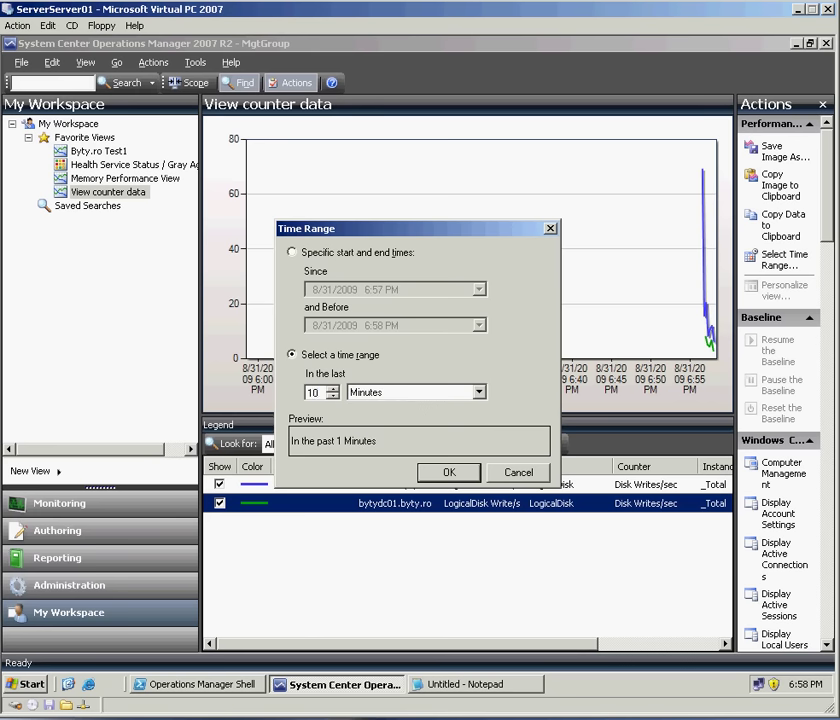
{"action": "key", "text": "Return"}
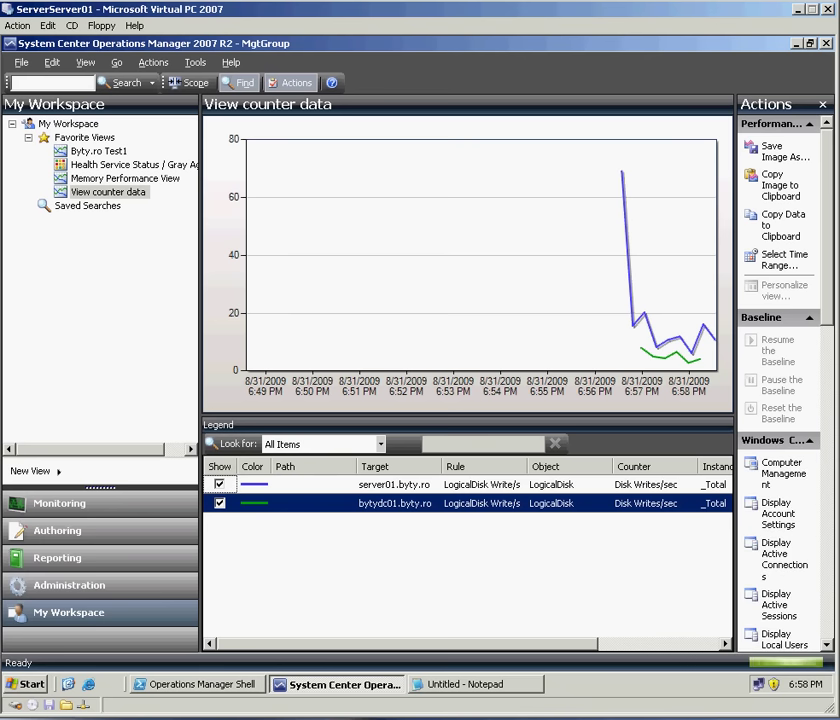
{"action": "right_click", "coordinate": [466, 544]}
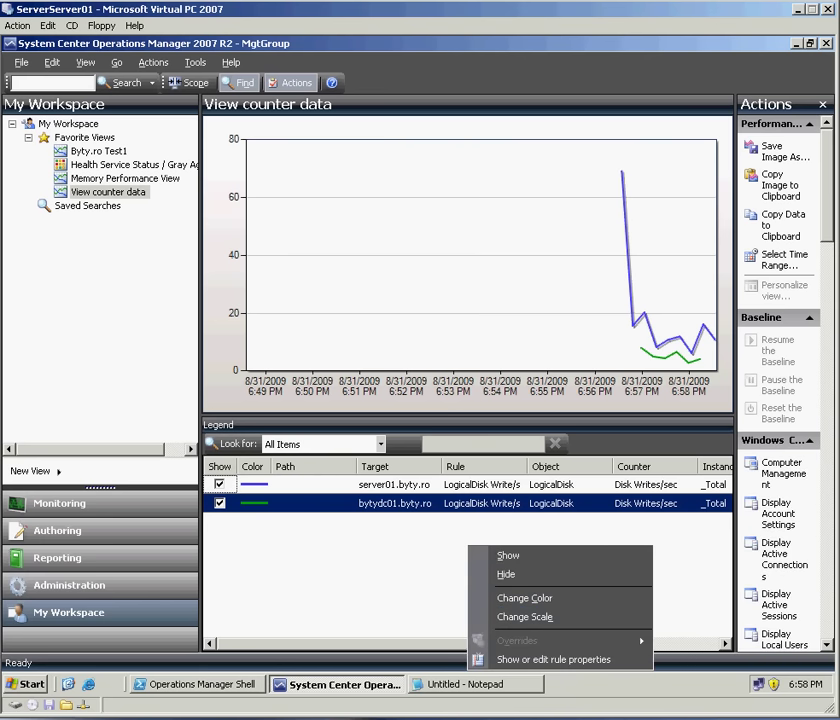
{"action": "key", "text": "Escape"}
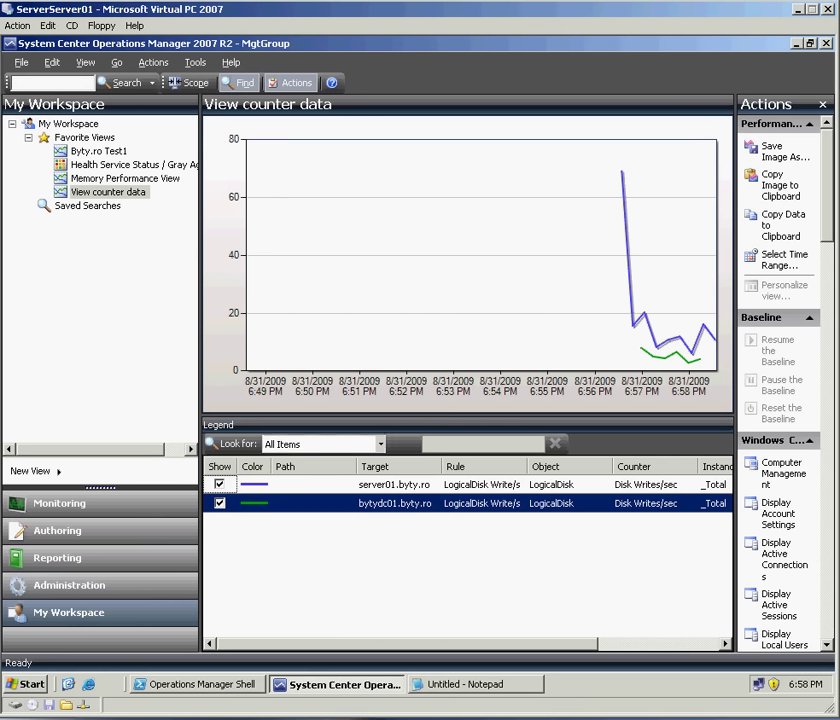